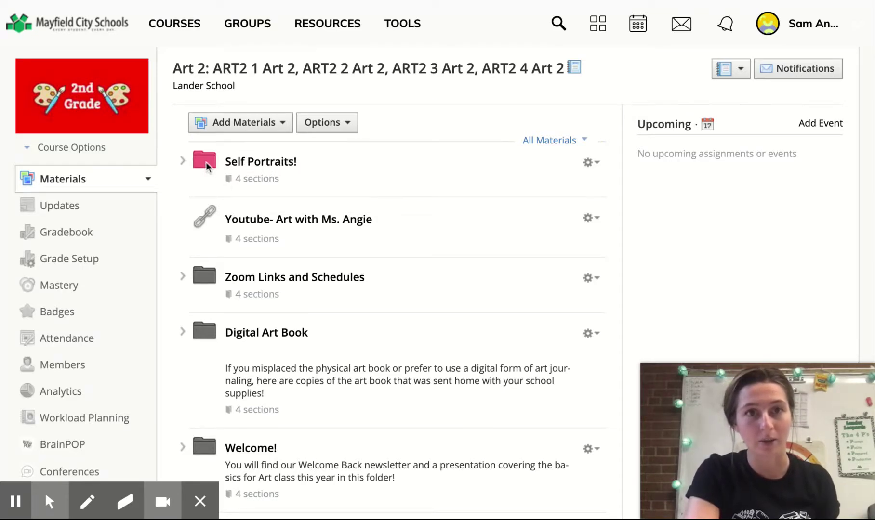
Open the Self Portraits! folder from the course Materials list
left_click(257, 166)
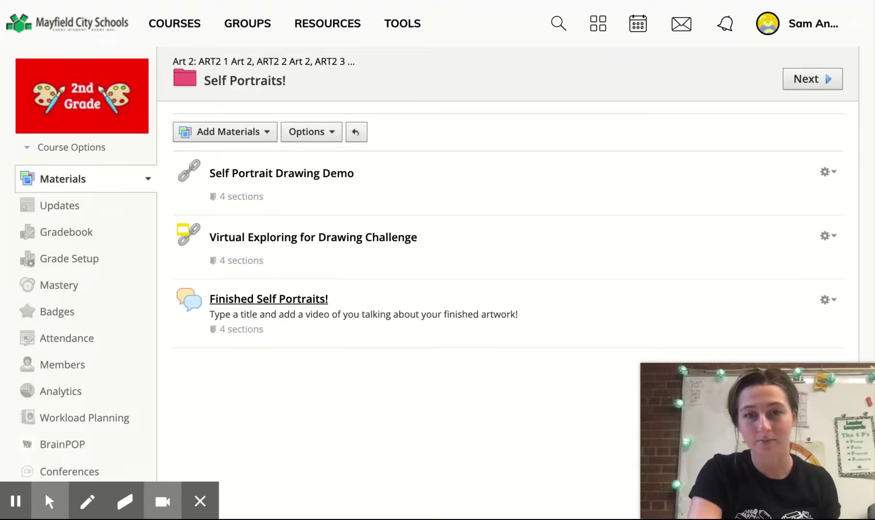
Open the Finished Self Portraits! discussion and browse its 14 posts, returning to the top
left_click(307, 302)
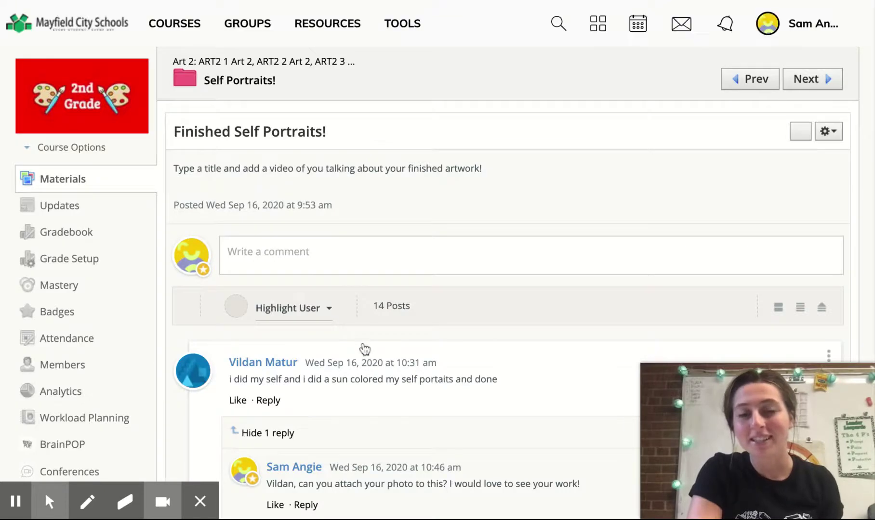
scroll(364, 348, "down", 2)
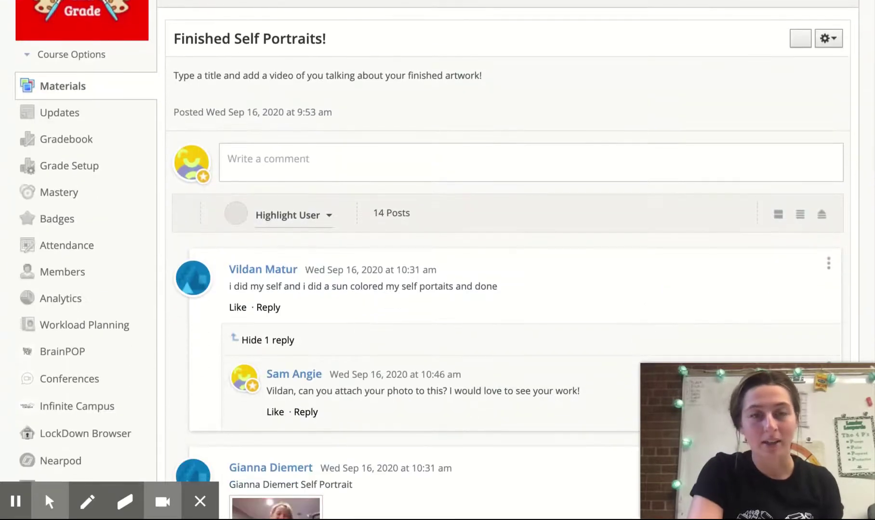
scroll(376, 351, "down", 1)
scroll(373, 356, "down", 3)
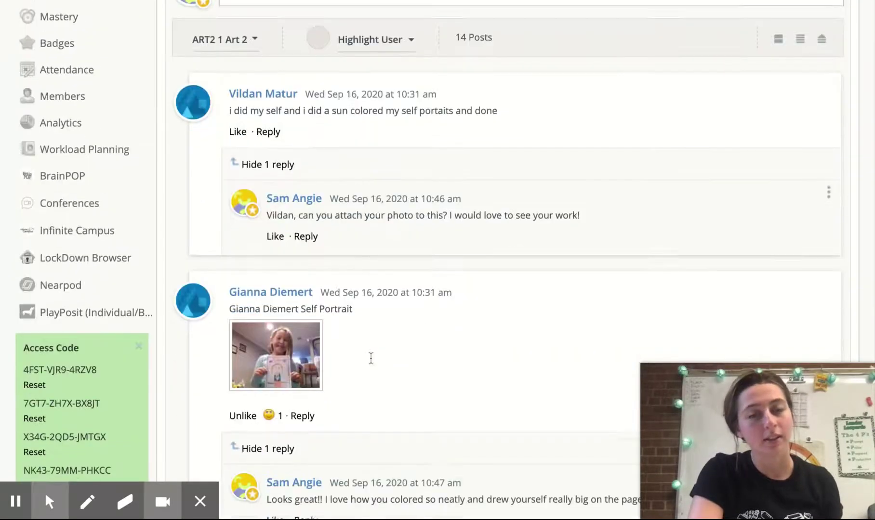
scroll(371, 357, "down", 1)
scroll(371, 358, "down", 2)
scroll(371, 358, "up", 1)
scroll(371, 358, "up", 3)
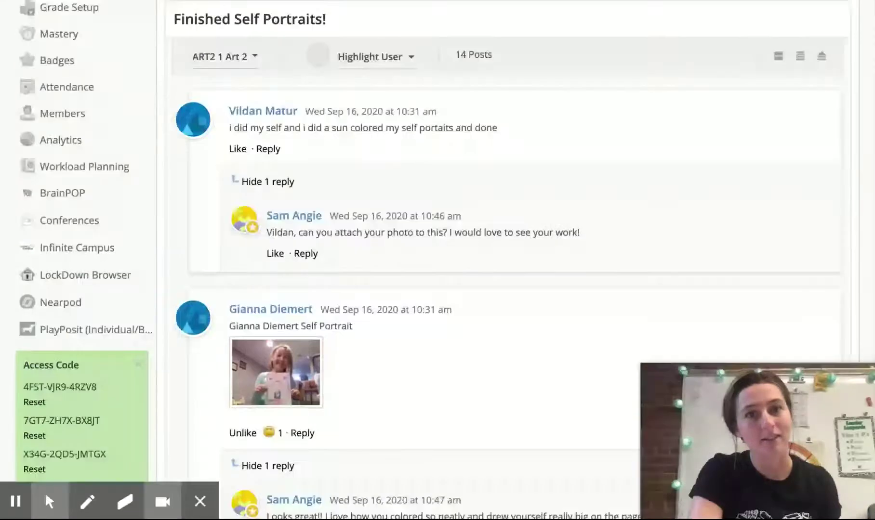
scroll(371, 358, "up", 2)
scroll(371, 358, "down", 2)
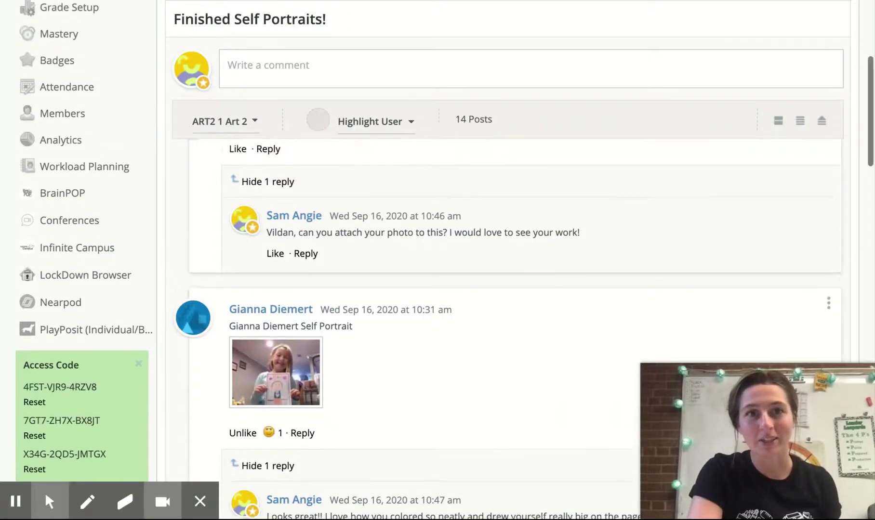
scroll(371, 358, "up", 1)
scroll(371, 358, "up", 1)
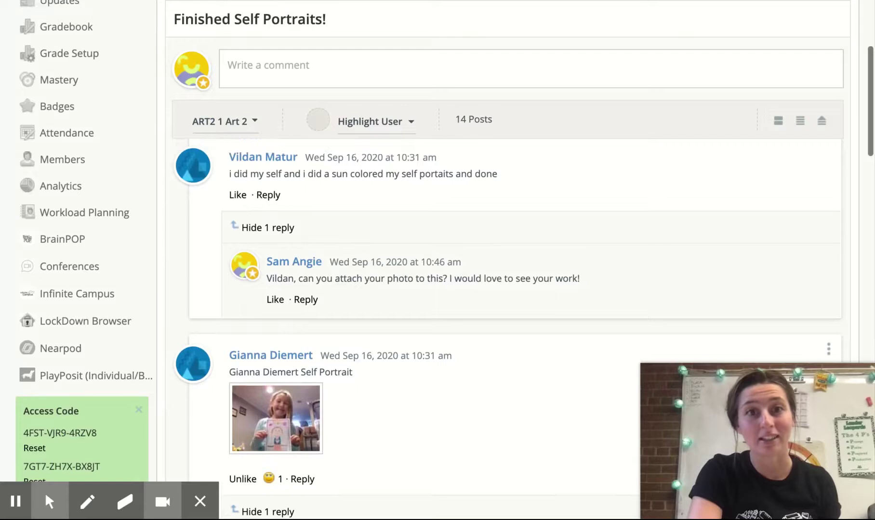
scroll(289, 192, "up", 1)
scroll(289, 193, "up", 2)
scroll(289, 192, "up", 1)
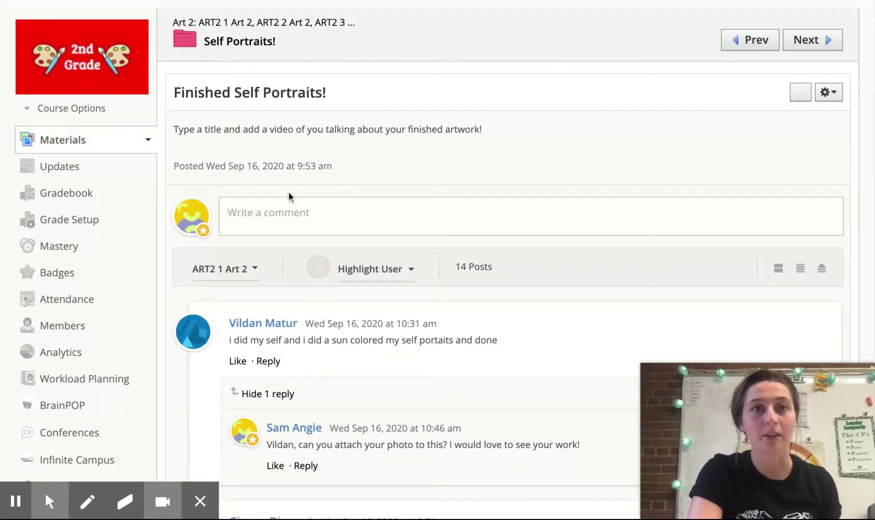
Write the comment 'My self portrait! I really like how many colors I used!' plus drawing bigger next time
left_click(305, 222)
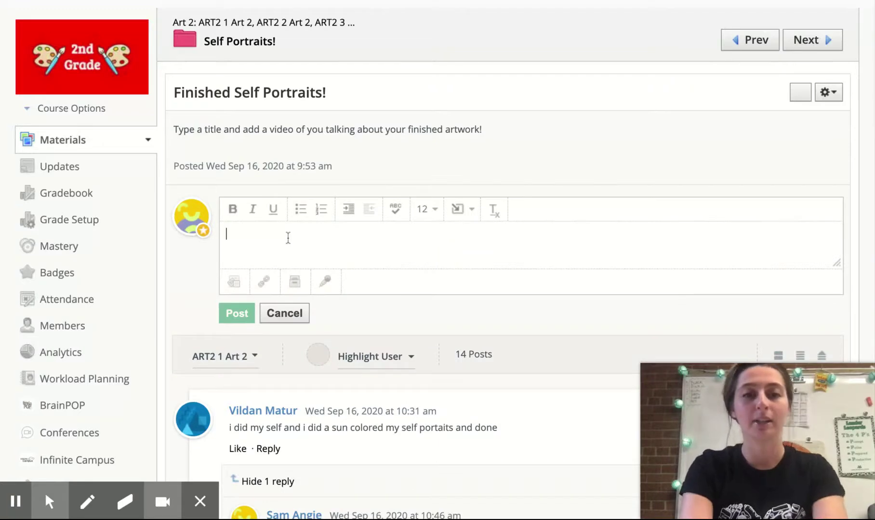
type("My s")
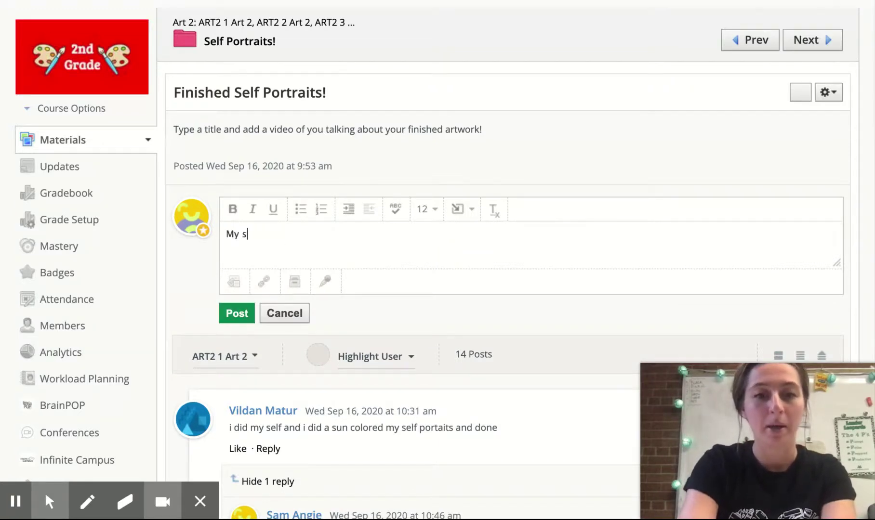
type("elf portra")
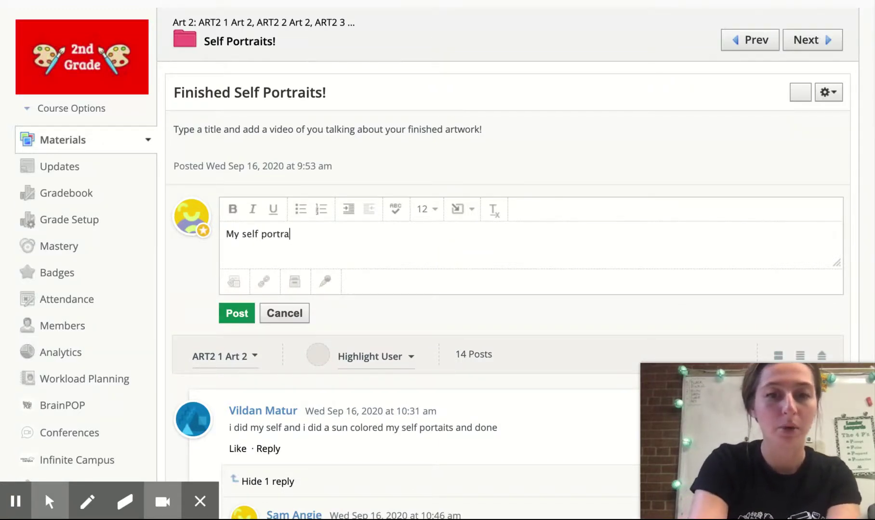
type(", ")
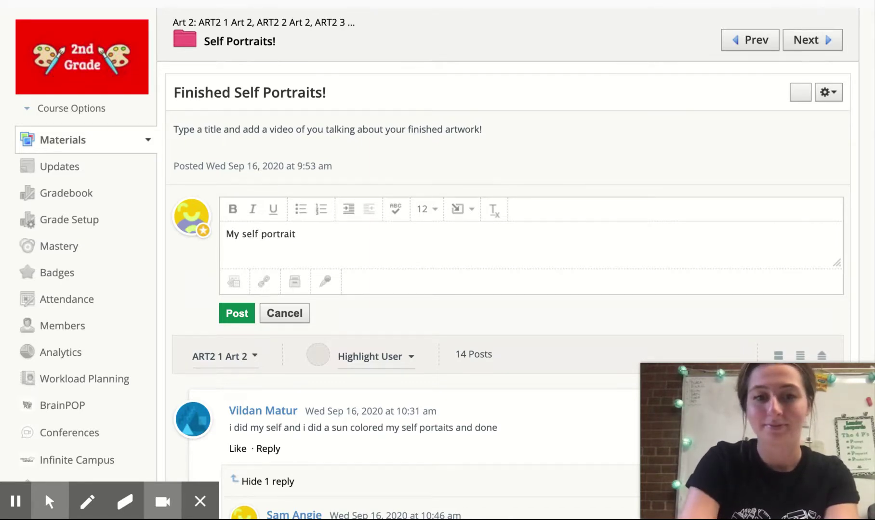
type("!")
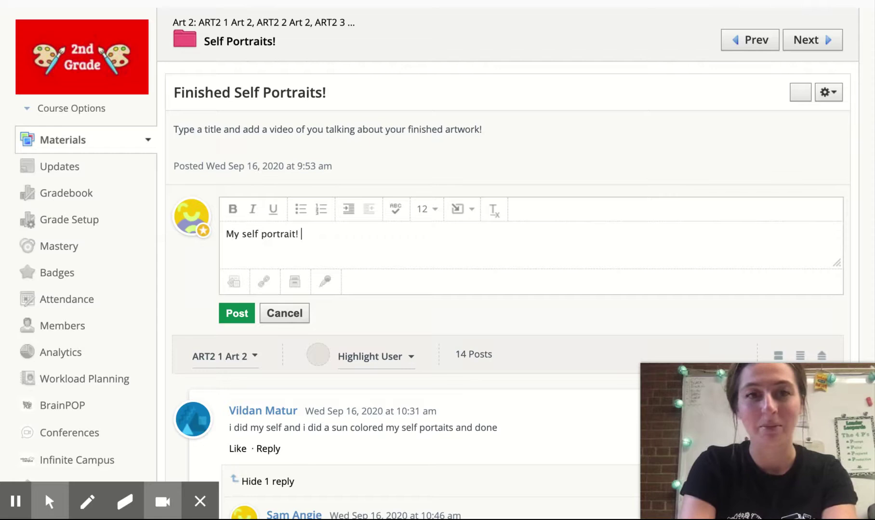
type("I really like how many colors I used")
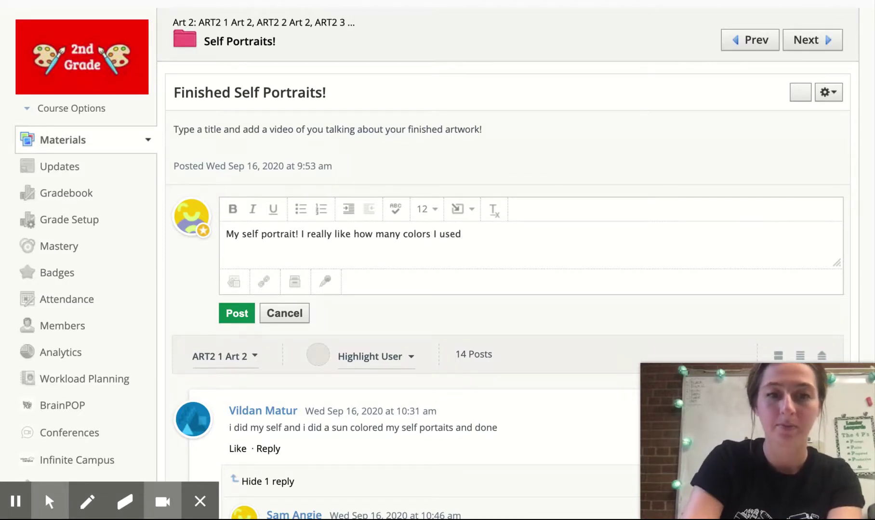
type("! N")
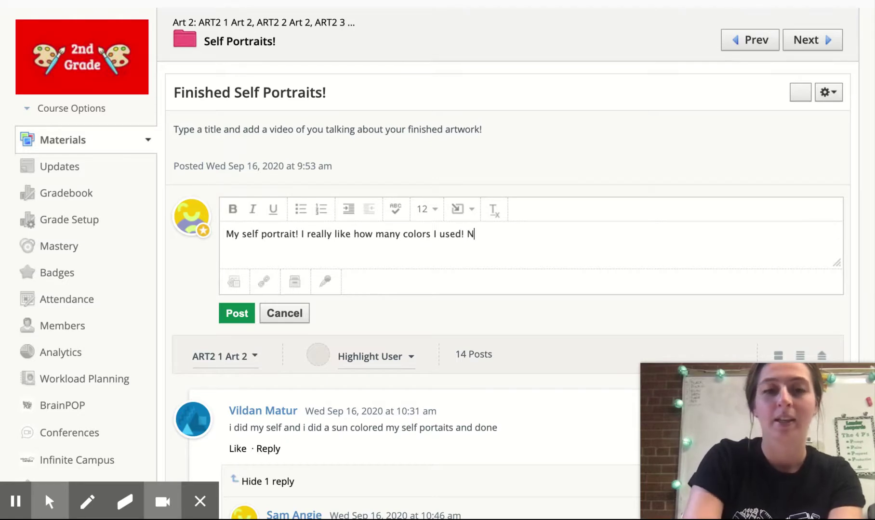
type("ext time, I hope t")
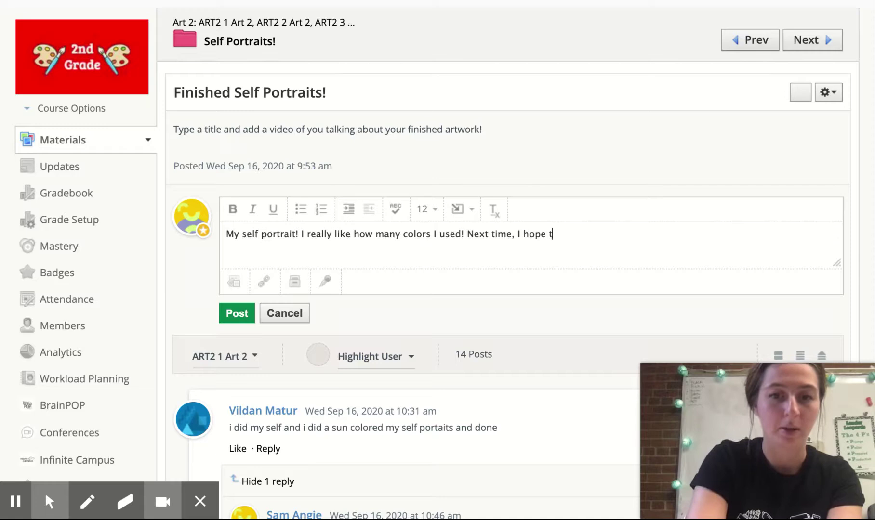
type("o draw bigge")
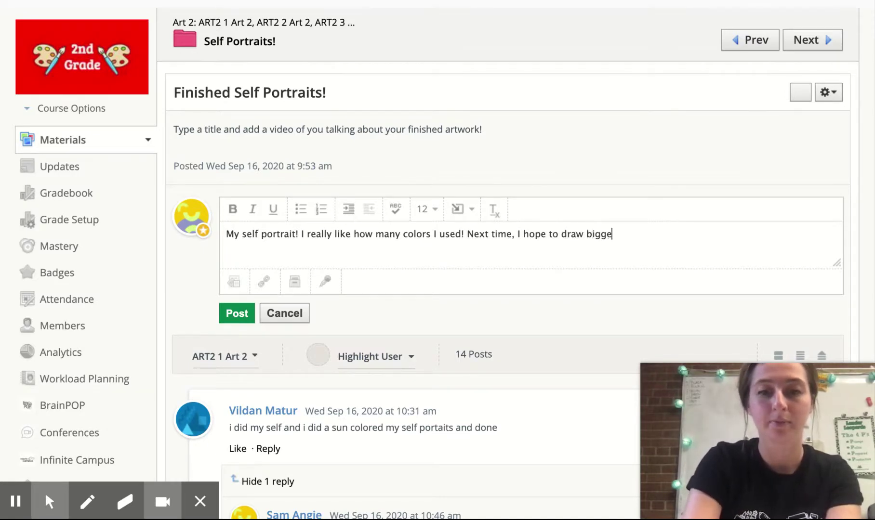
type("r and use more of t")
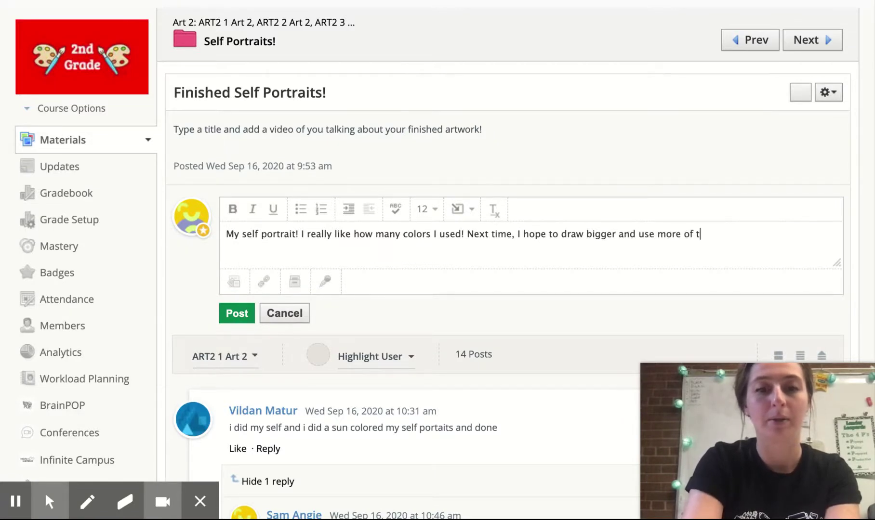
type("he page")
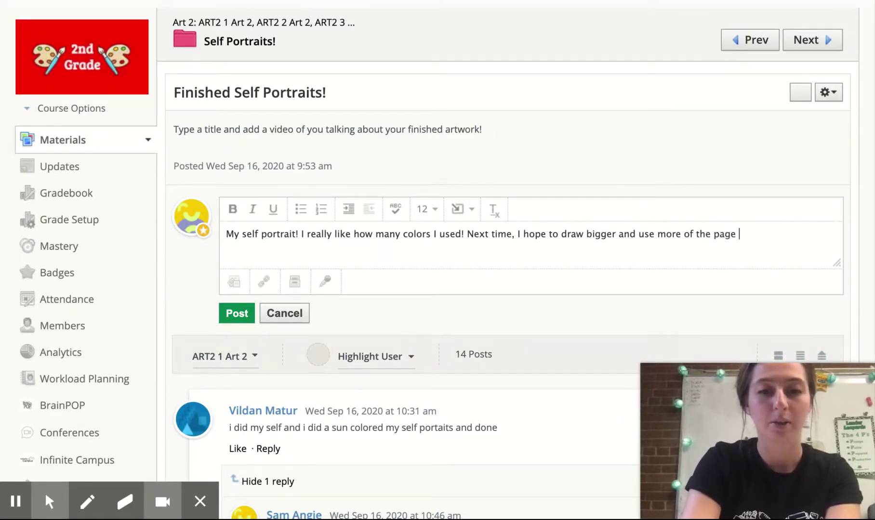
type(" space")
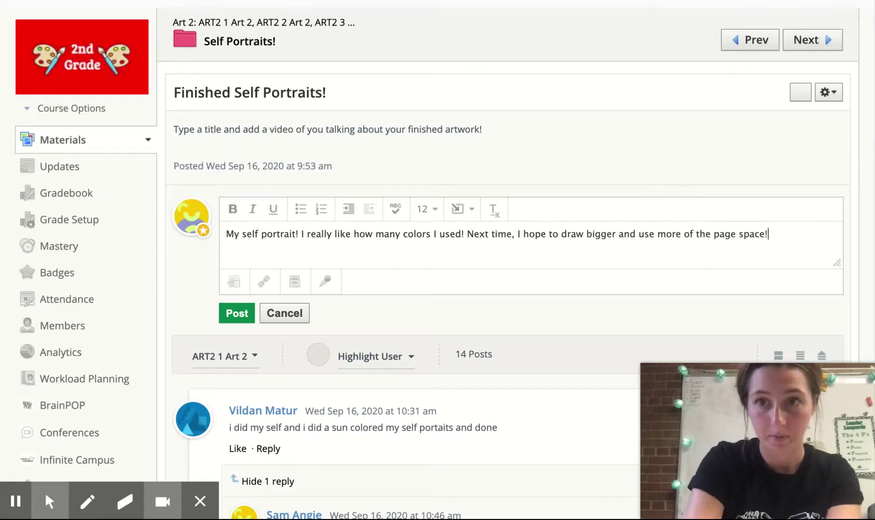
type("!")
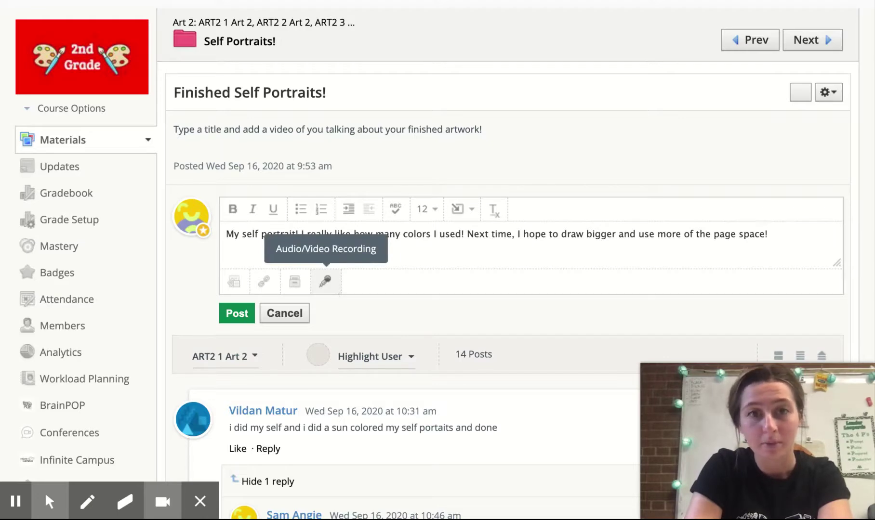
Start an Audio & Video recording for the comment, showing a live camera preview
left_click(326, 281)
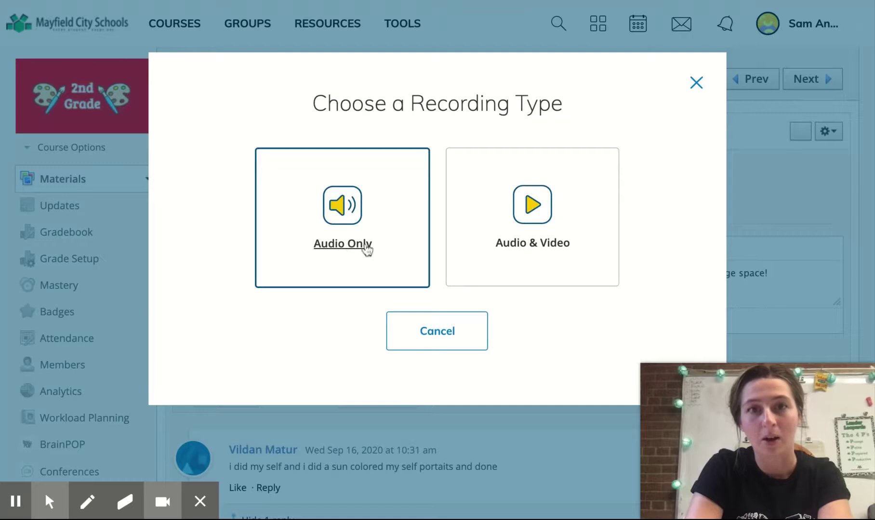
left_click(511, 250)
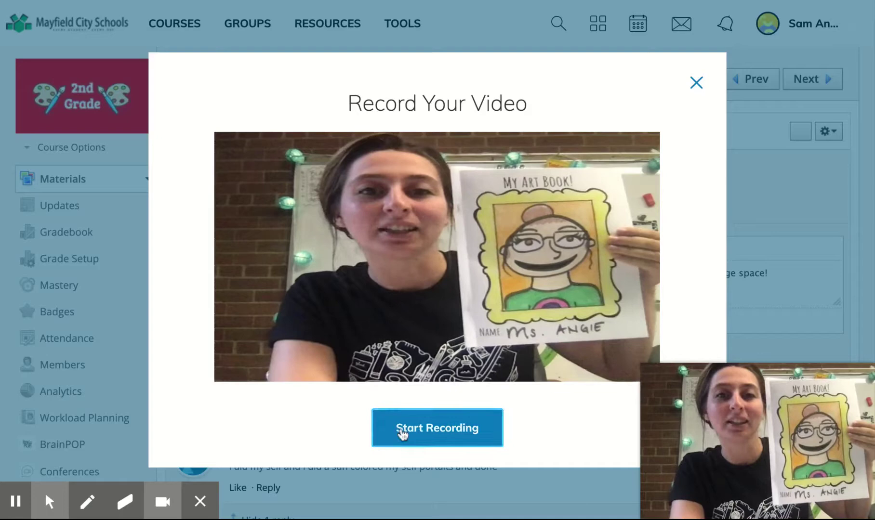
Record a roughly 22-second video talking about the finished self portrait
left_click(403, 433)
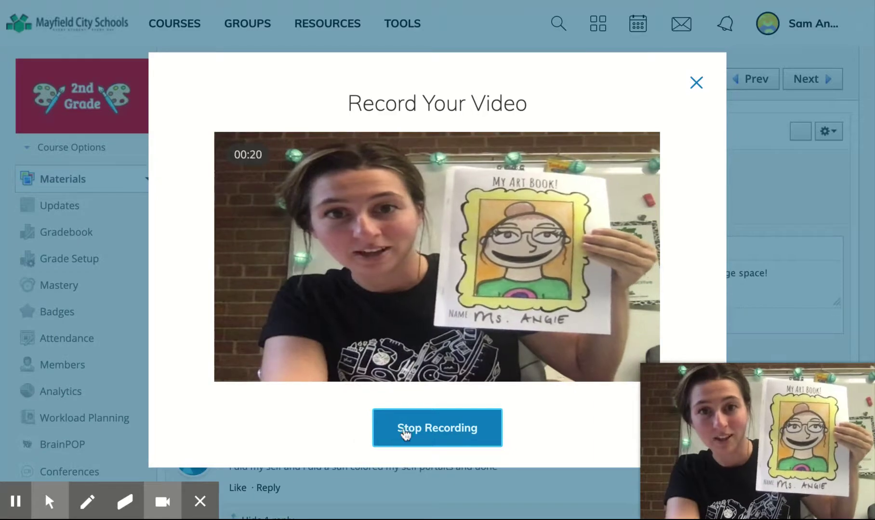
left_click(408, 434)
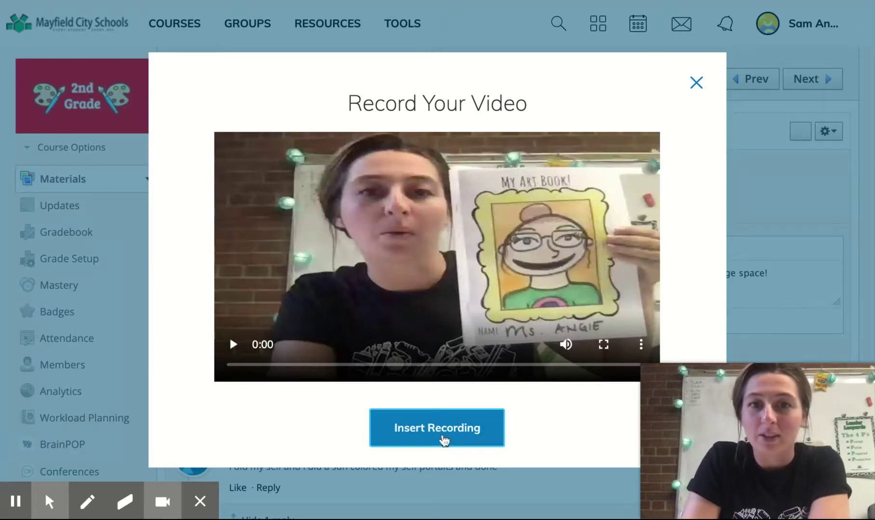
Insert Video Recording.webm into the comment draft below the reflection
left_click(444, 440)
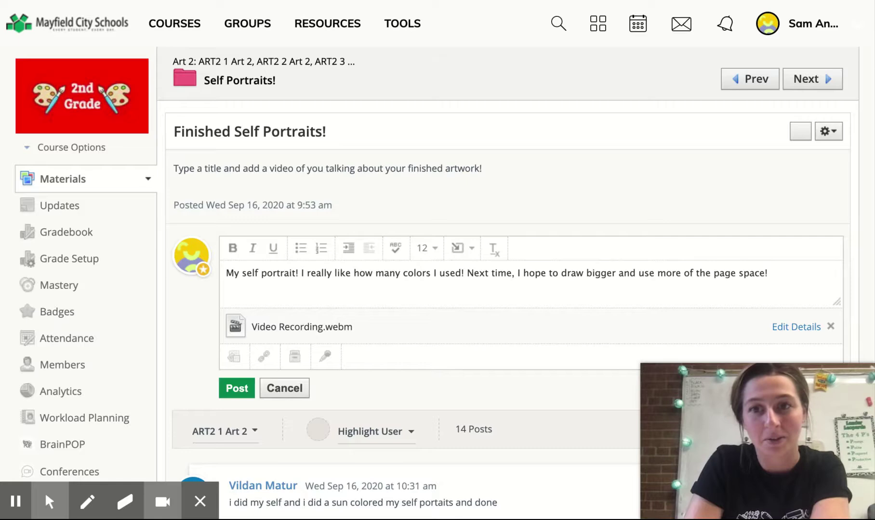
Post the reflection with its video and check it appears first in the discussion
left_click(236, 389)
scroll(237, 389, "down", 3)
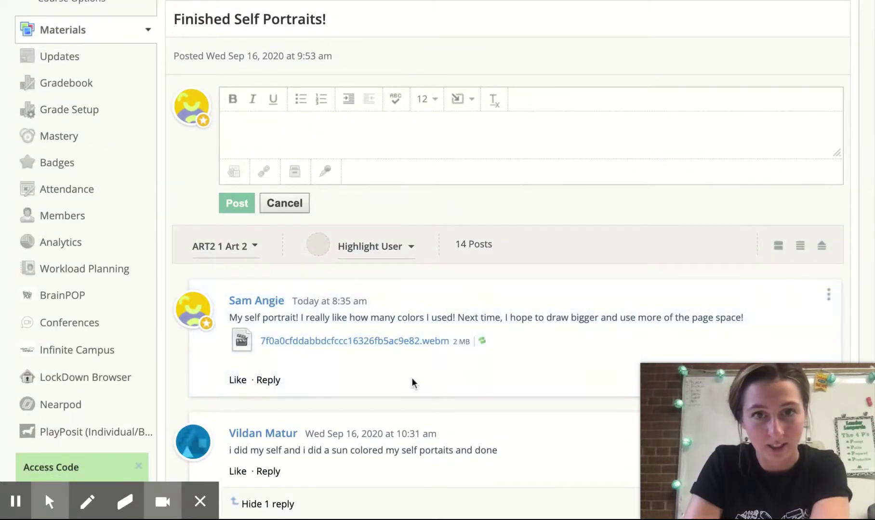
scroll(412, 379, "down", 3)
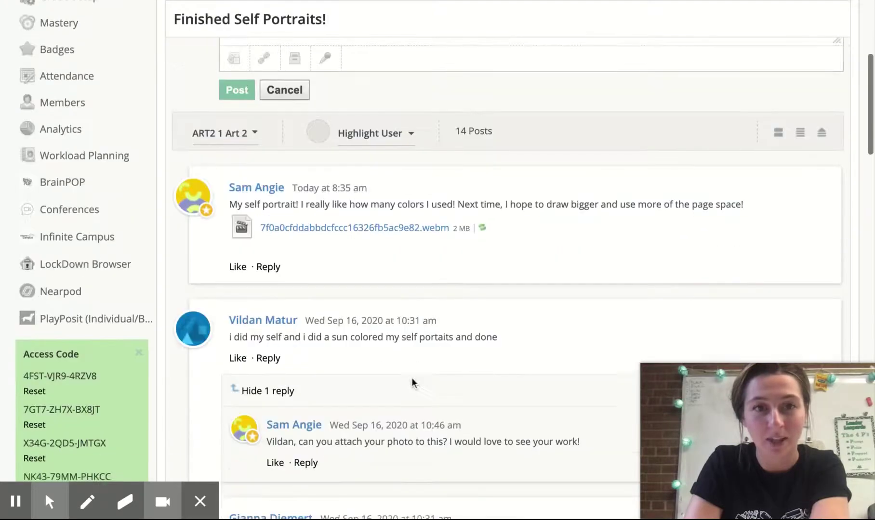
scroll(412, 378, "down", 3)
scroll(413, 378, "down", 3)
scroll(412, 378, "down", 3)
scroll(412, 379, "up", 3)
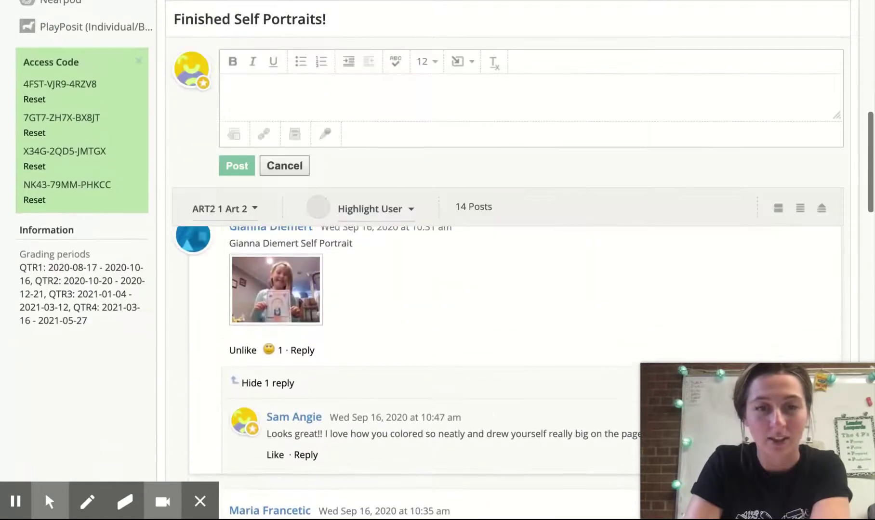
scroll(506, 352, "down", 3)
scroll(506, 352, "down", 2)
scroll(506, 351, "down", 3)
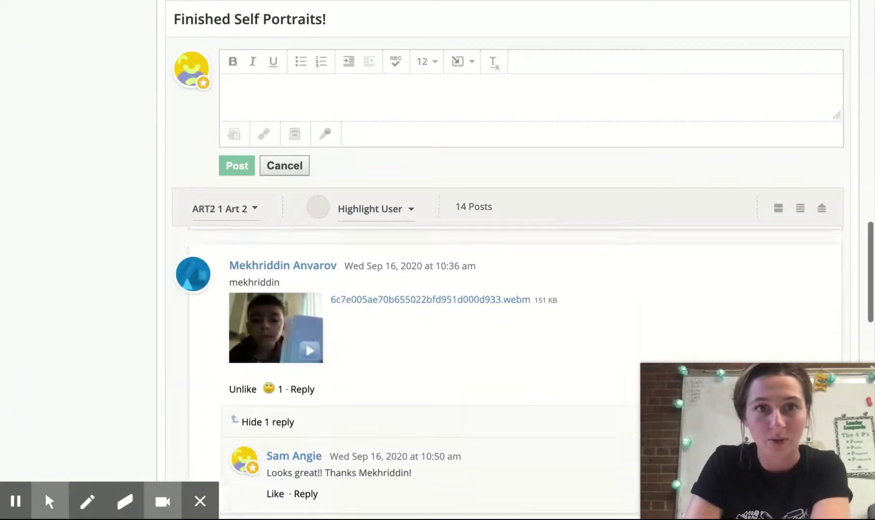
scroll(506, 352, "down", 3)
scroll(506, 352, "down", 5)
scroll(506, 351, "down", 2)
scroll(506, 352, "down", 2)
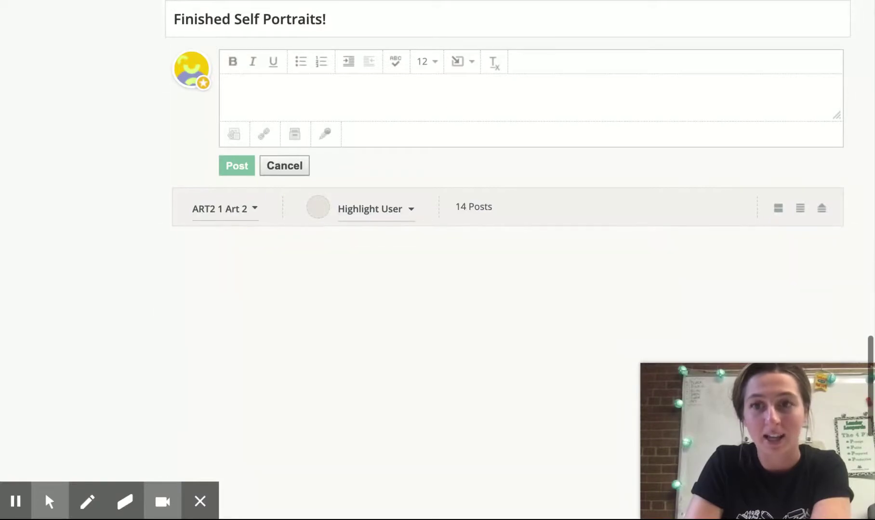
scroll(506, 351, "up", 5)
scroll(506, 351, "up", 3)
scroll(506, 352, "up", 1)
scroll(506, 351, "up", 3)
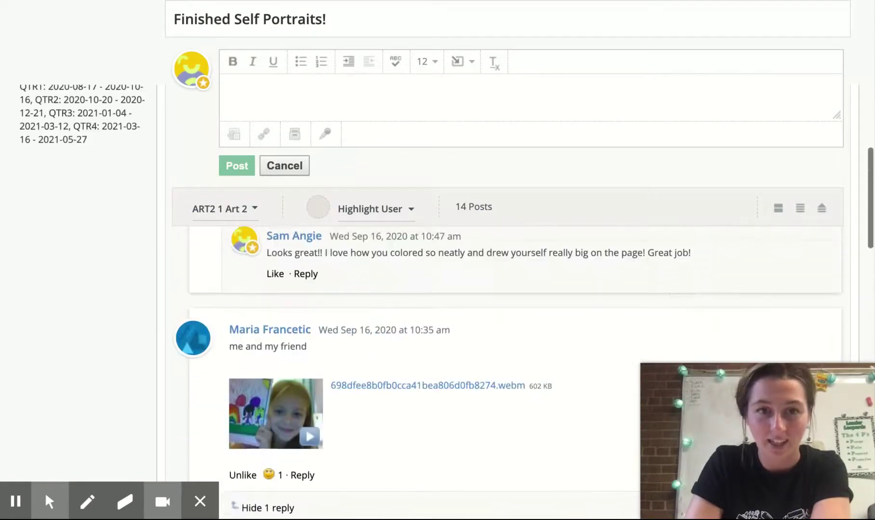
scroll(369, 387, "up", 3)
scroll(369, 387, "up", 3)
scroll(369, 388, "up", 3)
scroll(369, 387, "up", 3)
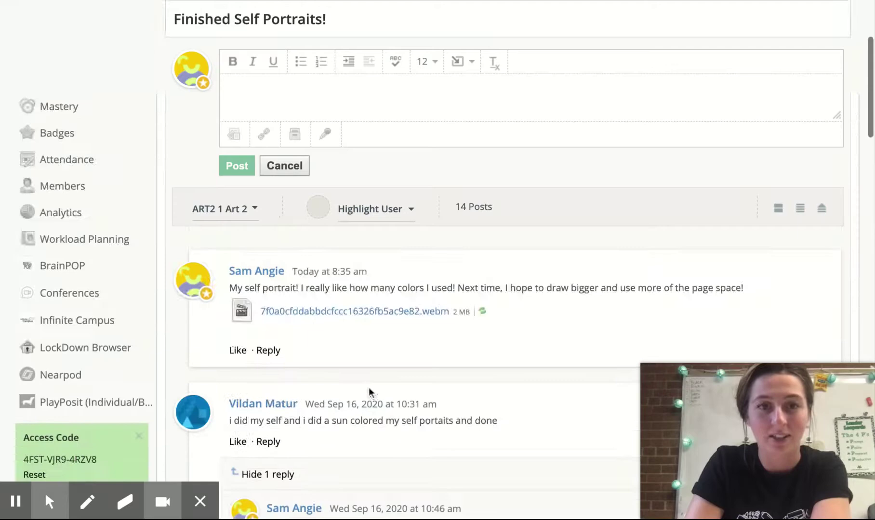
scroll(369, 388, "up", 3)
scroll(368, 387, "up", 3)
scroll(369, 387, "up", 1)
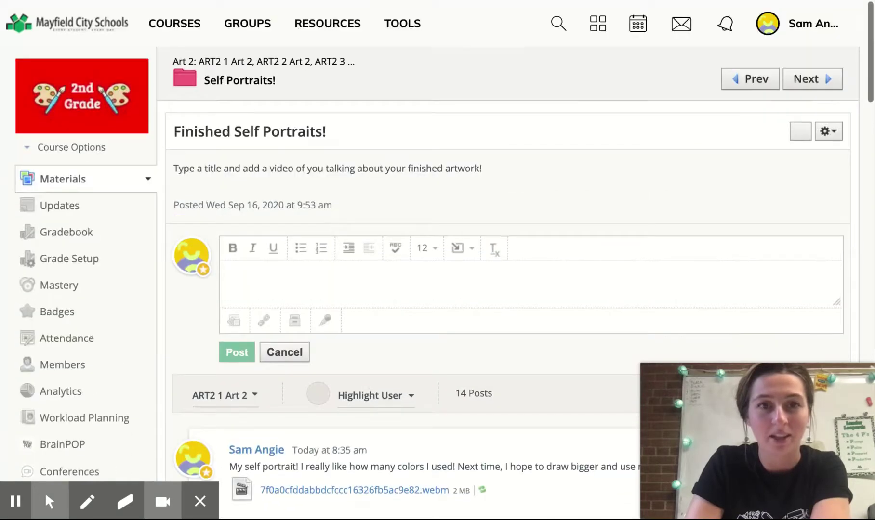
scroll(347, 466, "down", 1)
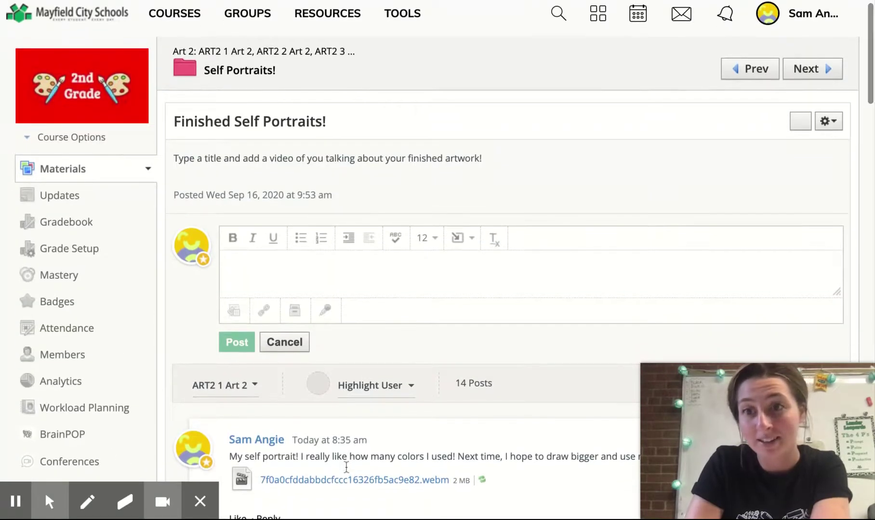
scroll(346, 467, "down", 1)
scroll(347, 467, "down", 1)
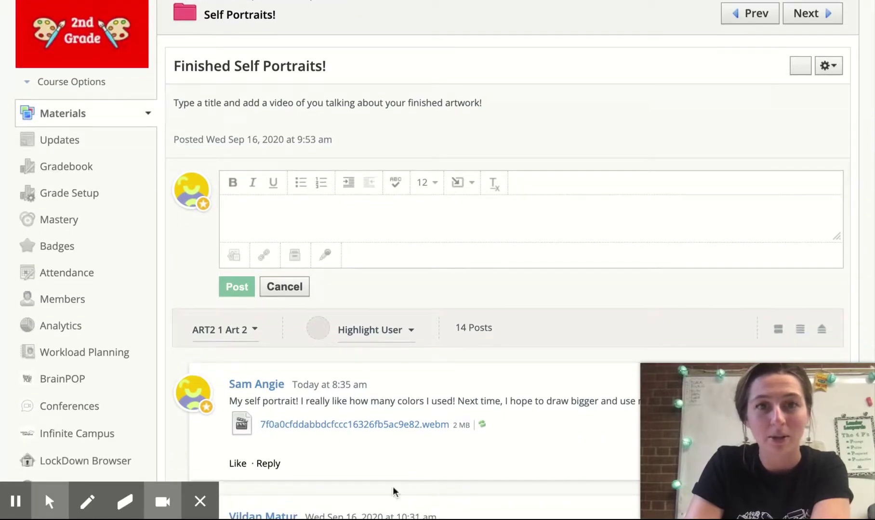
scroll(331, 457, "up", 3)
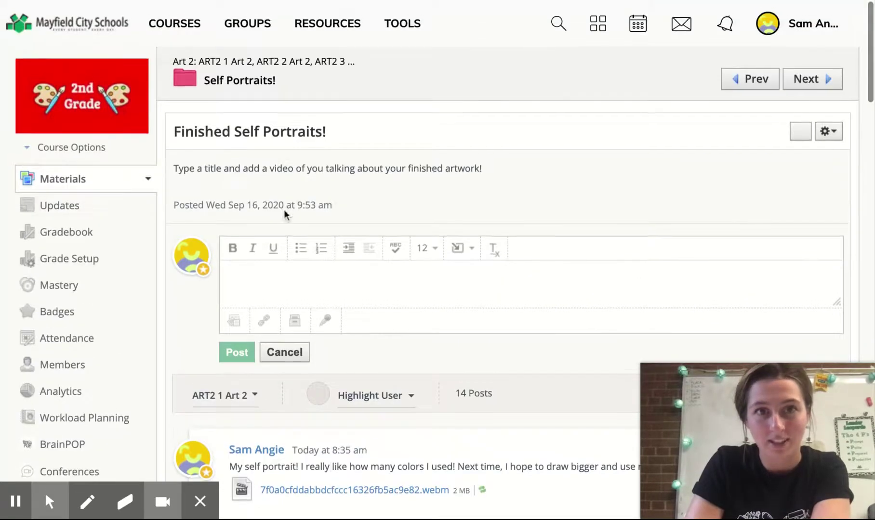